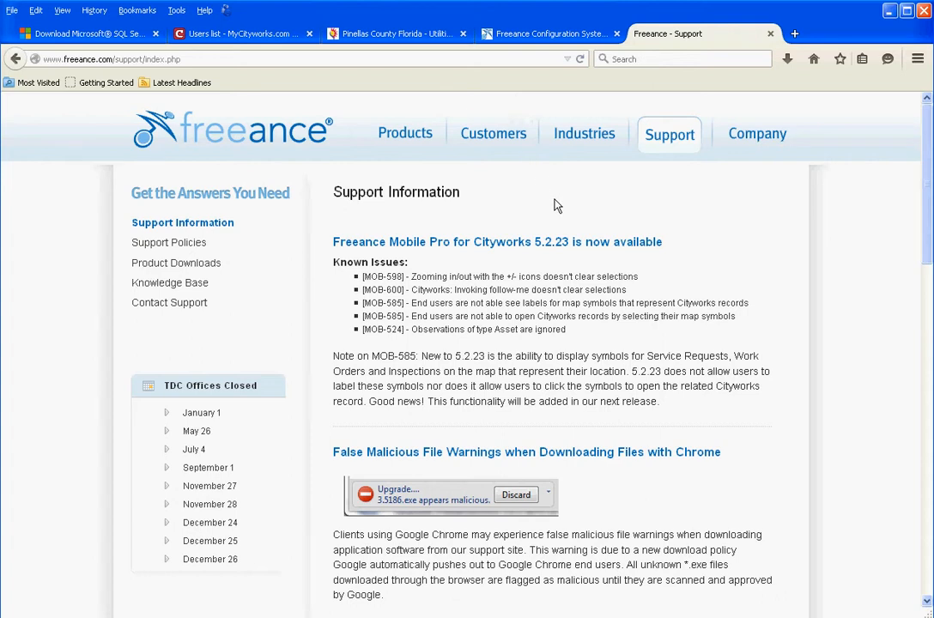
Step: Review the Freeance product downloads, comparing the full install and upgrade packages for Freeance Mobile and Freeance for Cityworks
{"action": "left_click", "coordinate": [154, 271]}
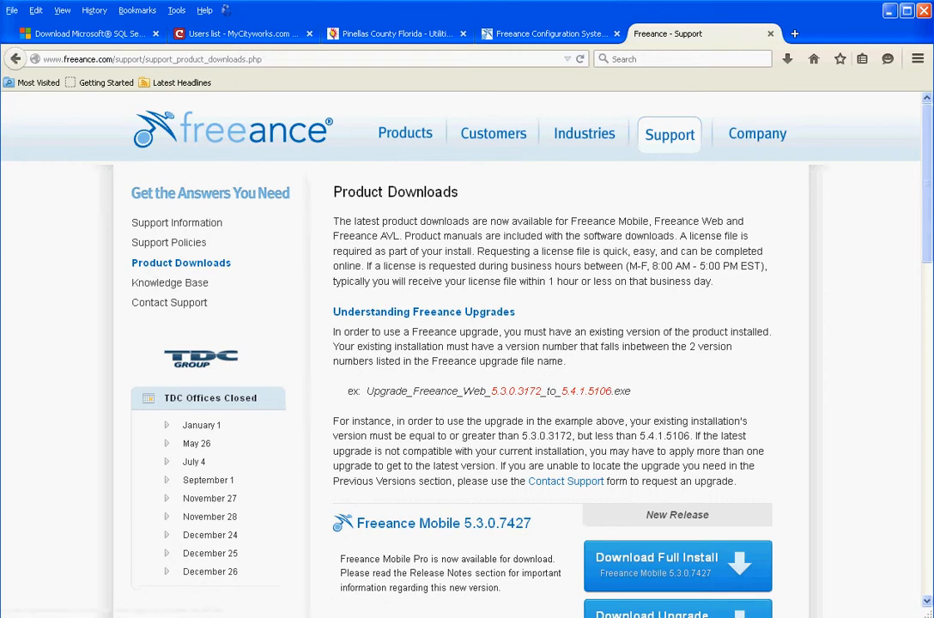
{"action": "scroll", "coordinate": [927, 232], "scroll_direction": "down", "scroll_amount": 2}
{"action": "scroll", "coordinate": [927, 244], "scroll_direction": "down", "scroll_amount": 5}
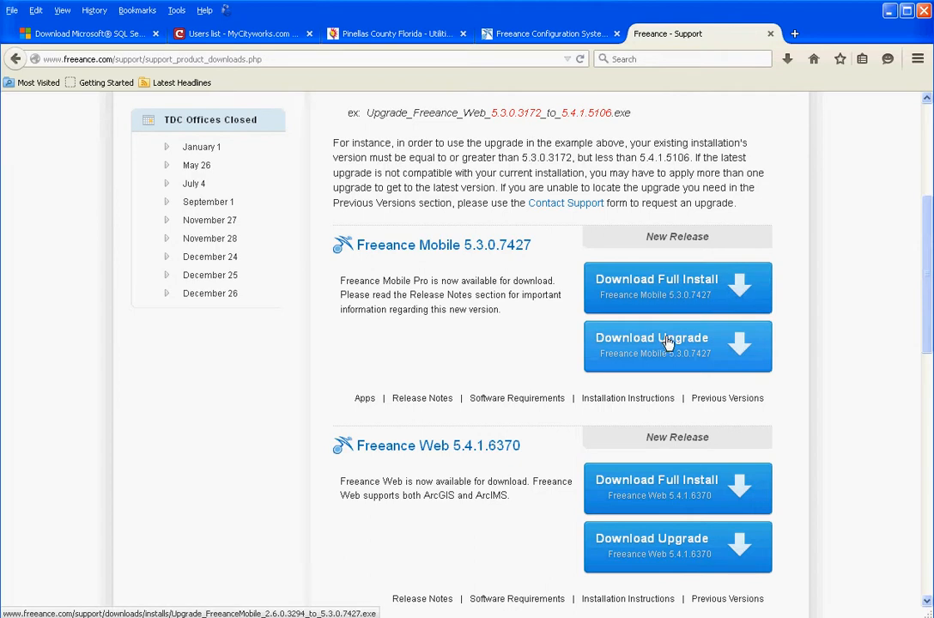
{"action": "left_click_drag", "start_coordinate": [927, 292], "coordinate": [927, 590]}
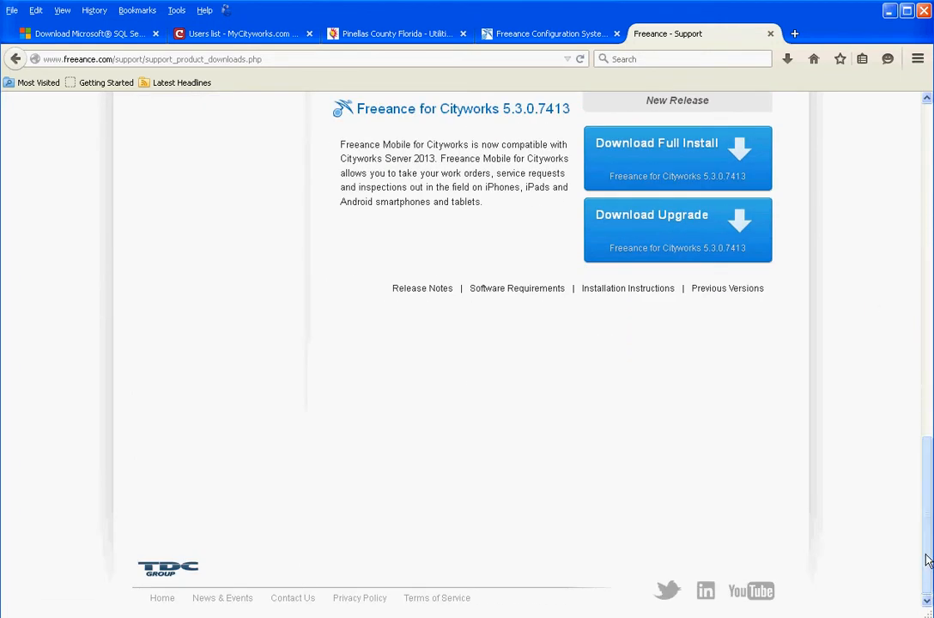
{"action": "scroll", "coordinate": [790, 476], "scroll_direction": "up", "scroll_amount": 4}
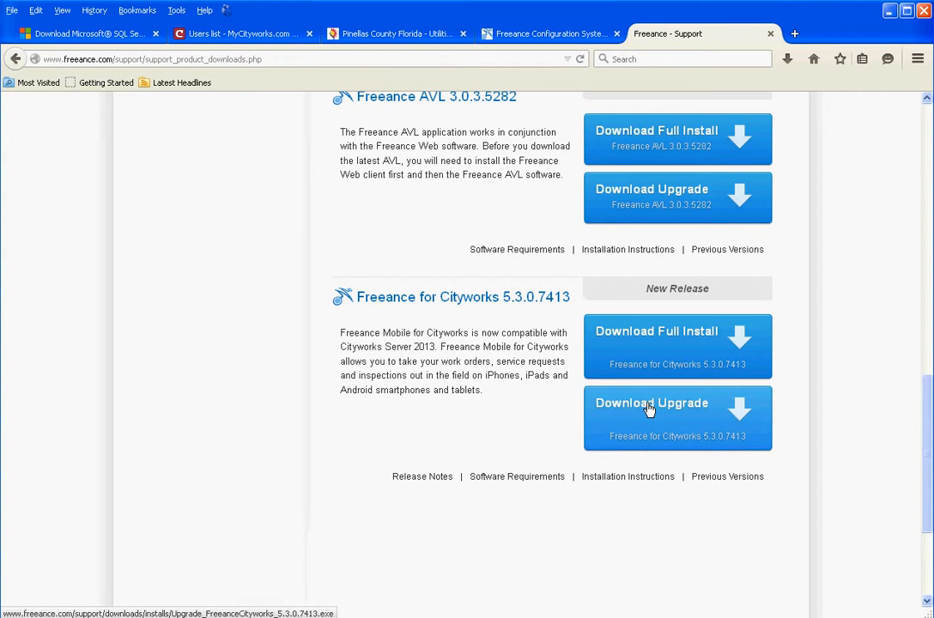
{"action": "left_click_drag", "start_coordinate": [928, 481], "coordinate": [927, 251]}
{"action": "scroll", "coordinate": [451, 343], "scroll_direction": "down", "scroll_amount": 2}
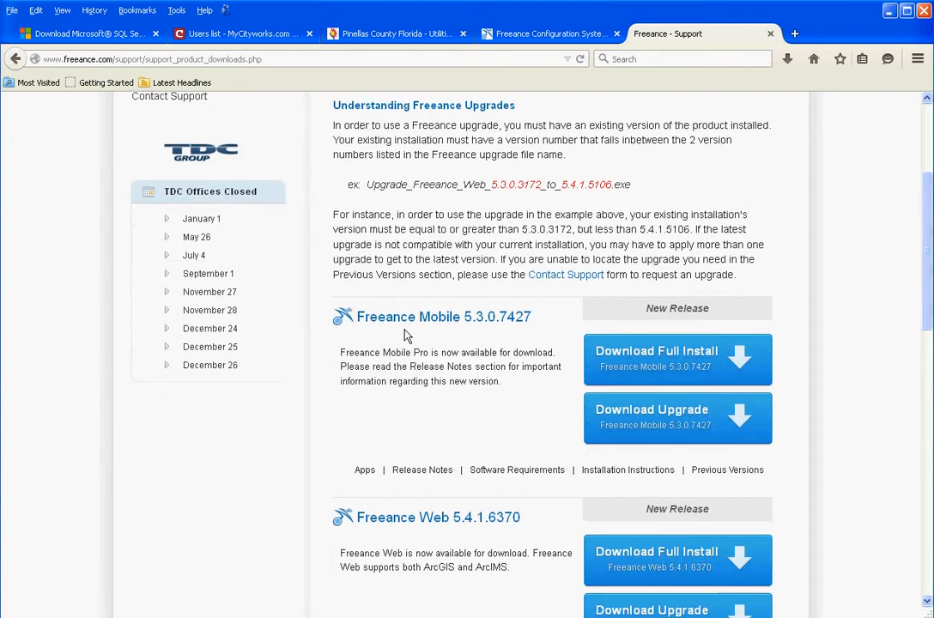
{"action": "left_click_drag", "start_coordinate": [927, 318], "coordinate": [917, 533]}
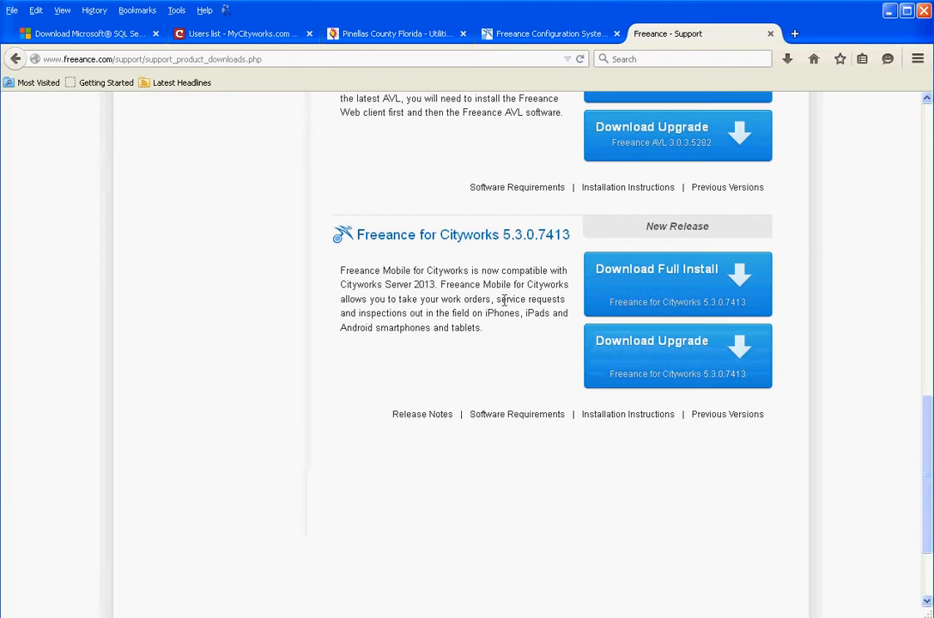
{"action": "left_click_drag", "start_coordinate": [923, 471], "coordinate": [911, 144]}
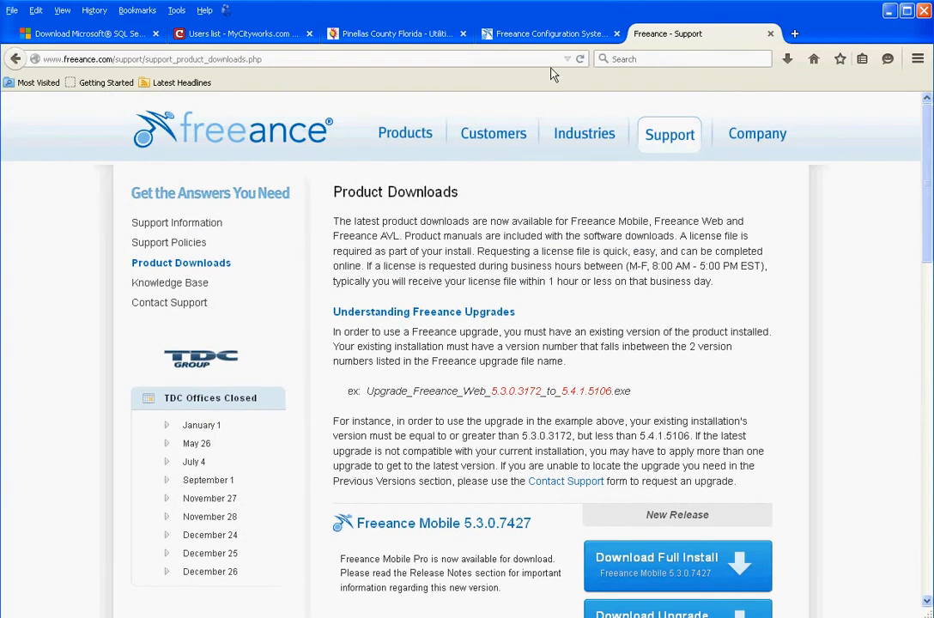
Step: Switch to the Freeance Configuration System and check which Cityworks database the cityworks_prod configuration uses, leaving it without changes
{"action": "left_click", "coordinate": [543, 37]}
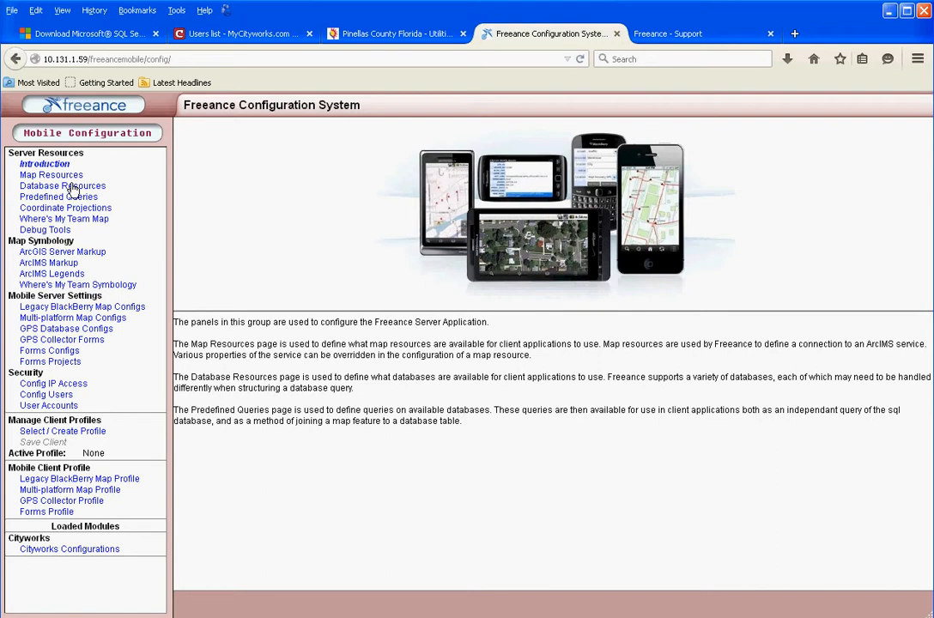
{"action": "left_click", "coordinate": [79, 550]}
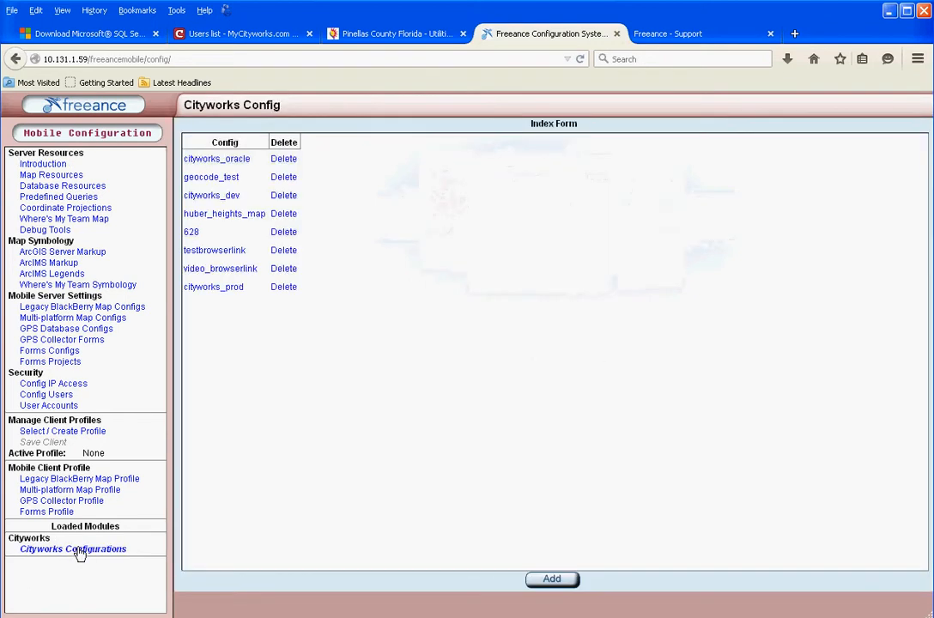
{"action": "left_click", "coordinate": [223, 289]}
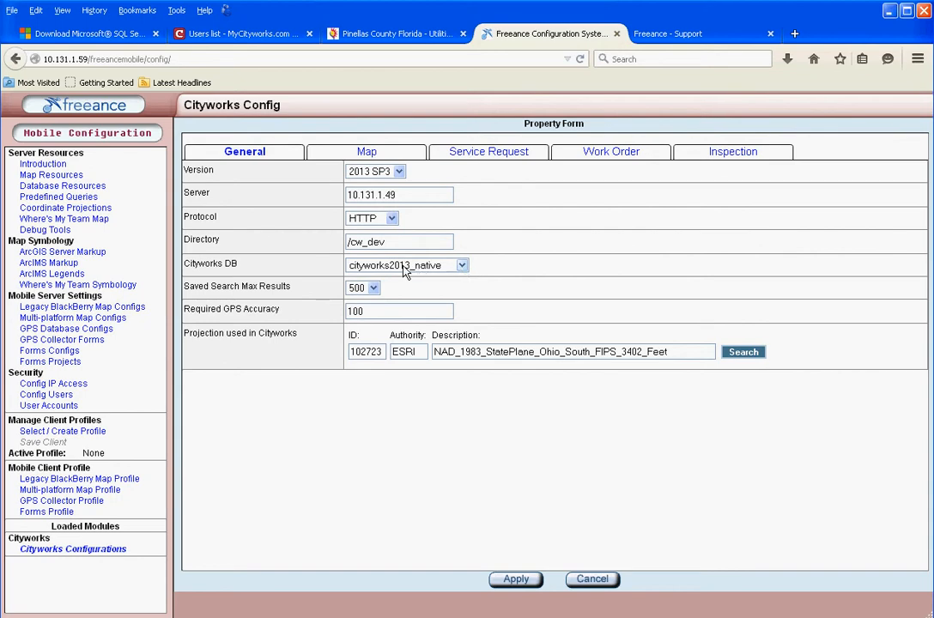
{"action": "left_click", "coordinate": [463, 268]}
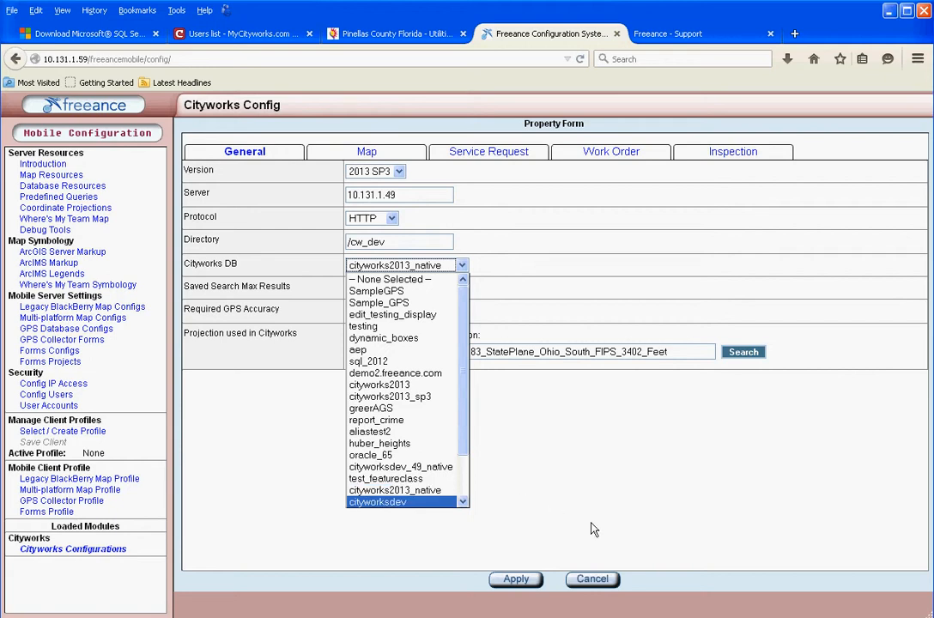
{"action": "left_click", "coordinate": [592, 582]}
{"action": "left_click", "coordinate": [592, 580]}
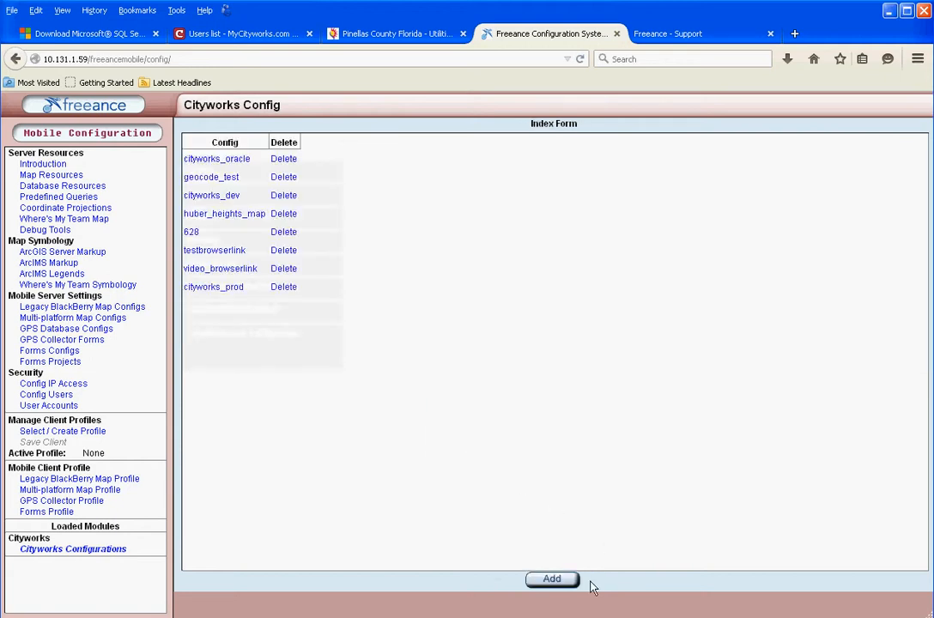
Step: Set the character encoding of the cityworks2013_native database resource to UTF-8 and save the database resources
{"action": "left_click", "coordinate": [71, 188]}
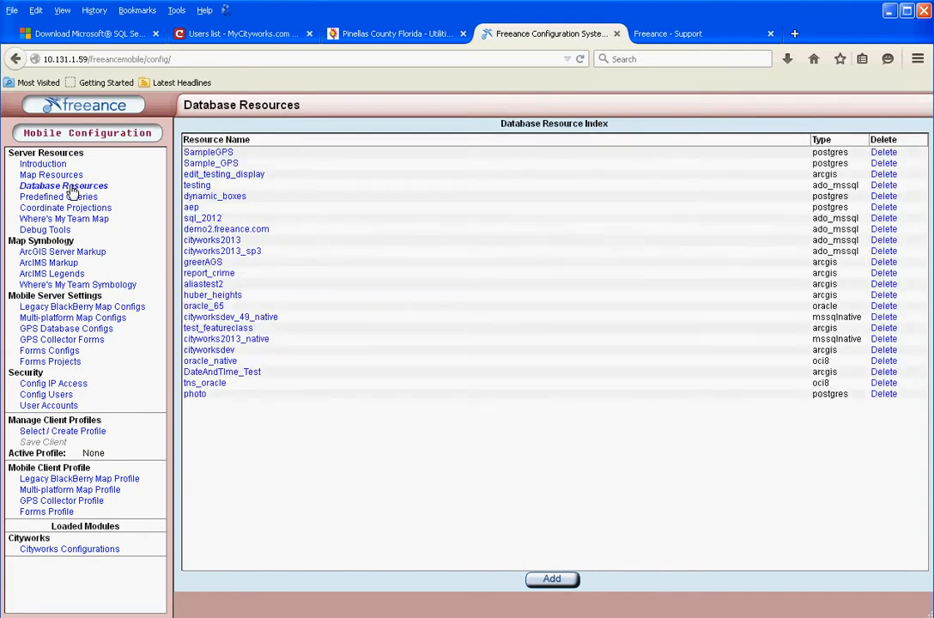
{"action": "left_click", "coordinate": [216, 341]}
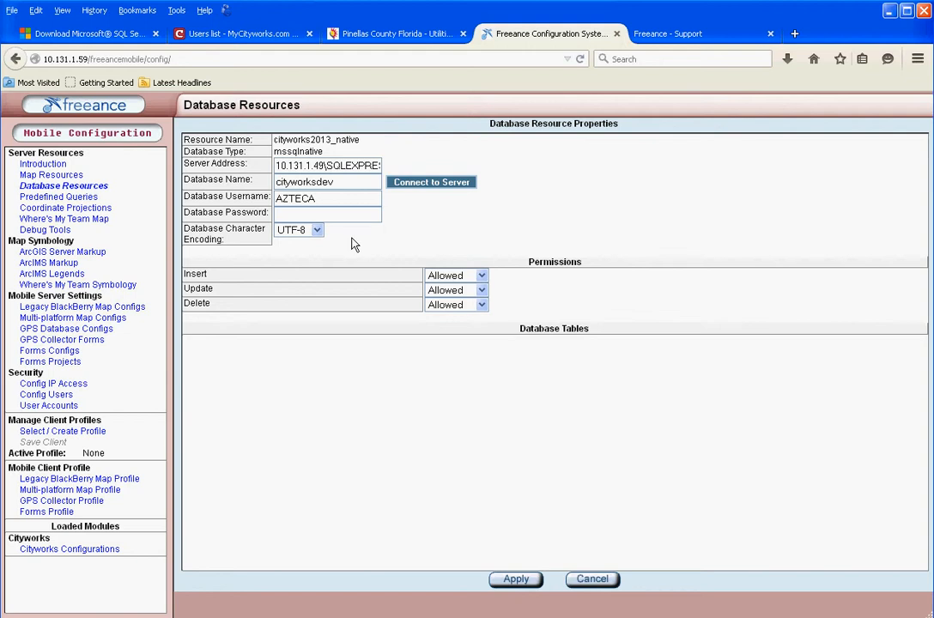
{"action": "left_click", "coordinate": [317, 232]}
{"action": "left_click", "coordinate": [293, 257]}
{"action": "left_click", "coordinate": [515, 578]}
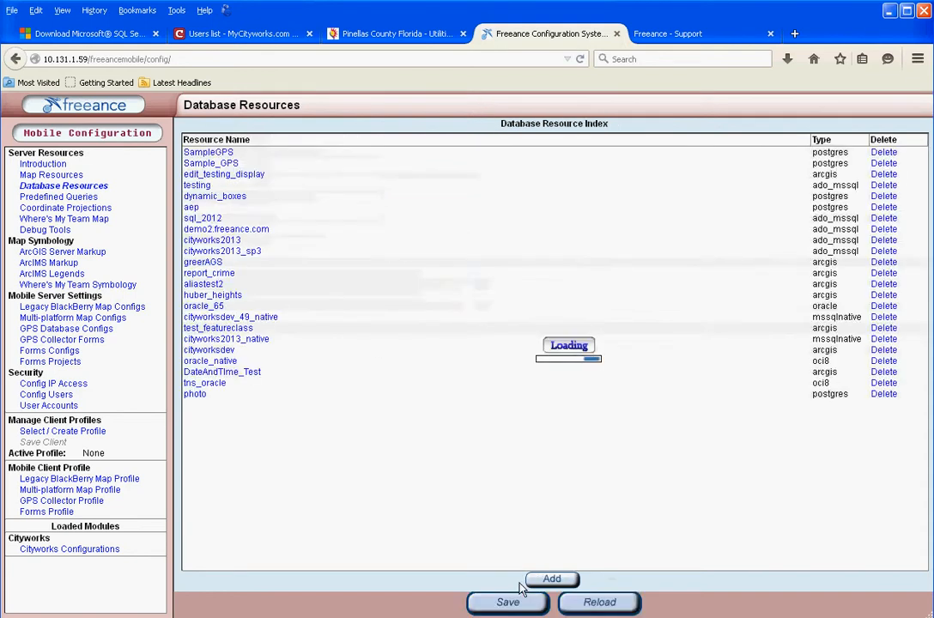
{"action": "left_click", "coordinate": [505, 602]}
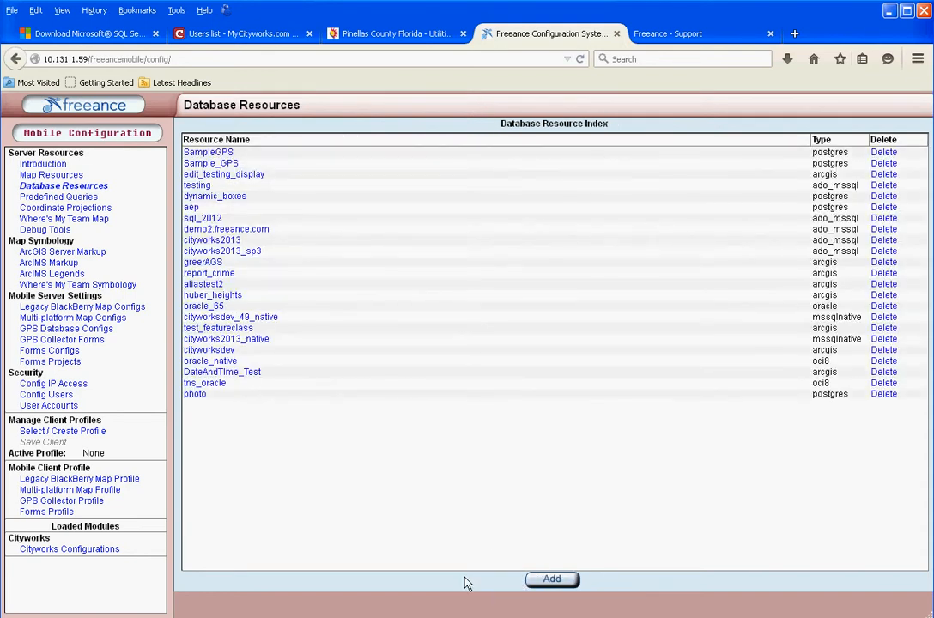
Step: Check the database used by the cityworks_oracle configuration, and set the oracle_65 resource's character encoding to UTF-8
{"action": "left_click", "coordinate": [77, 552]}
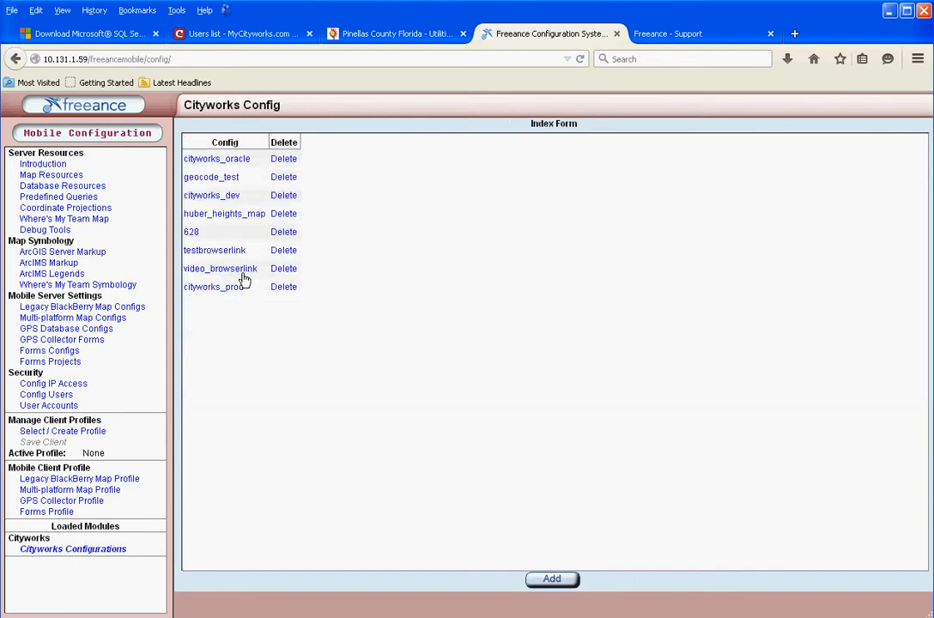
{"action": "left_click", "coordinate": [217, 160]}
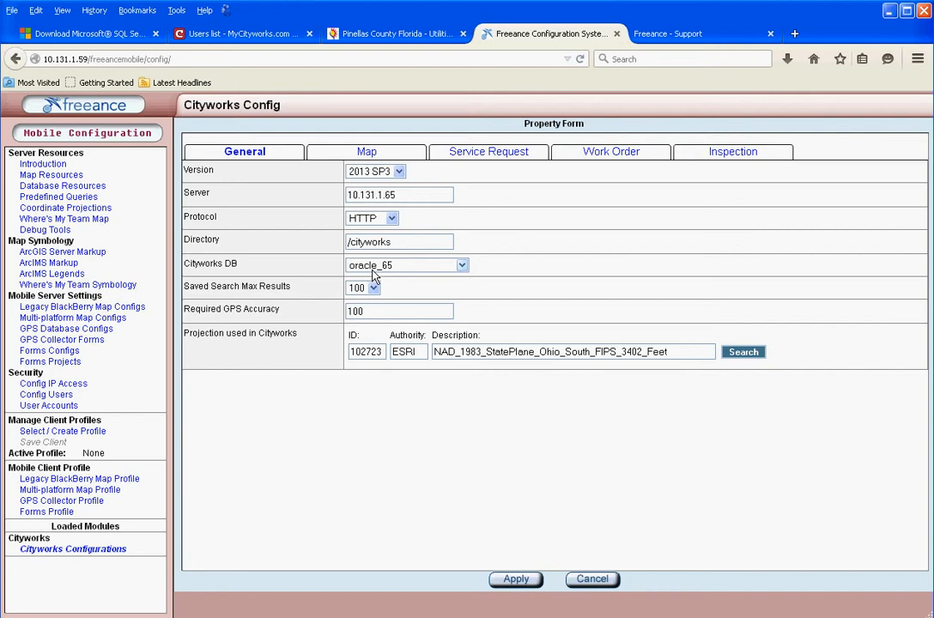
{"action": "left_click", "coordinate": [64, 187]}
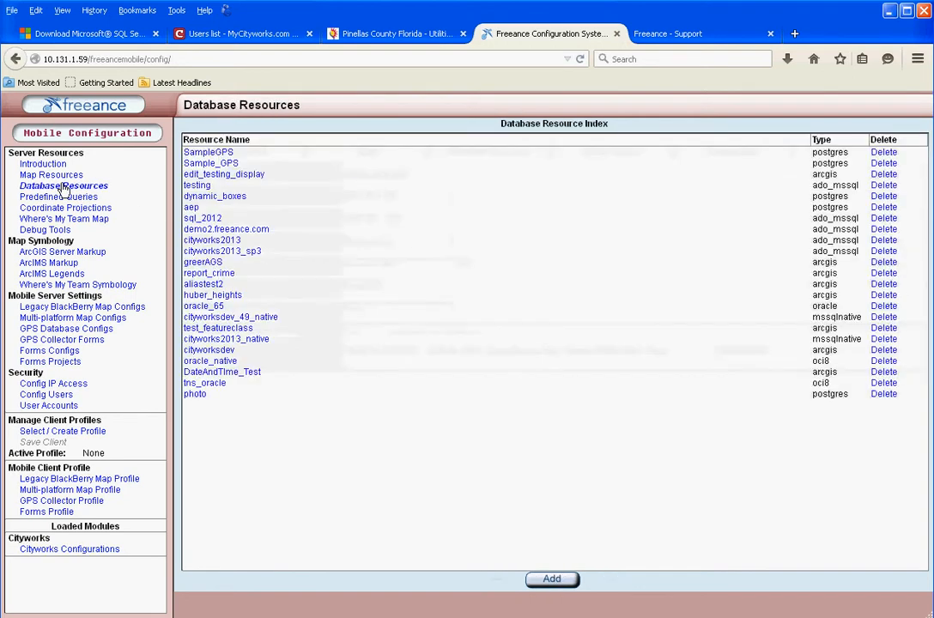
{"action": "left_click", "coordinate": [204, 308]}
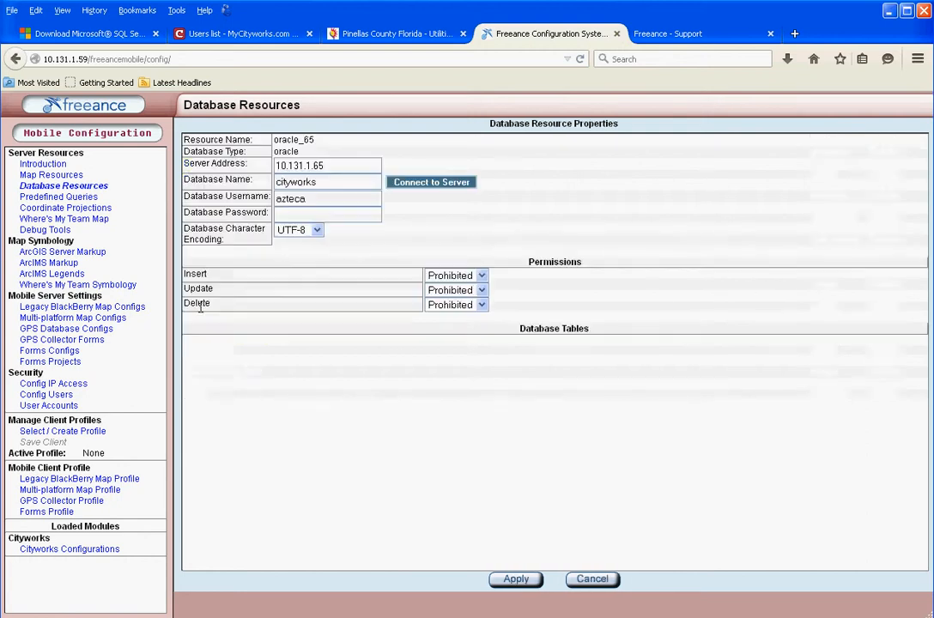
{"action": "left_click", "coordinate": [317, 230]}
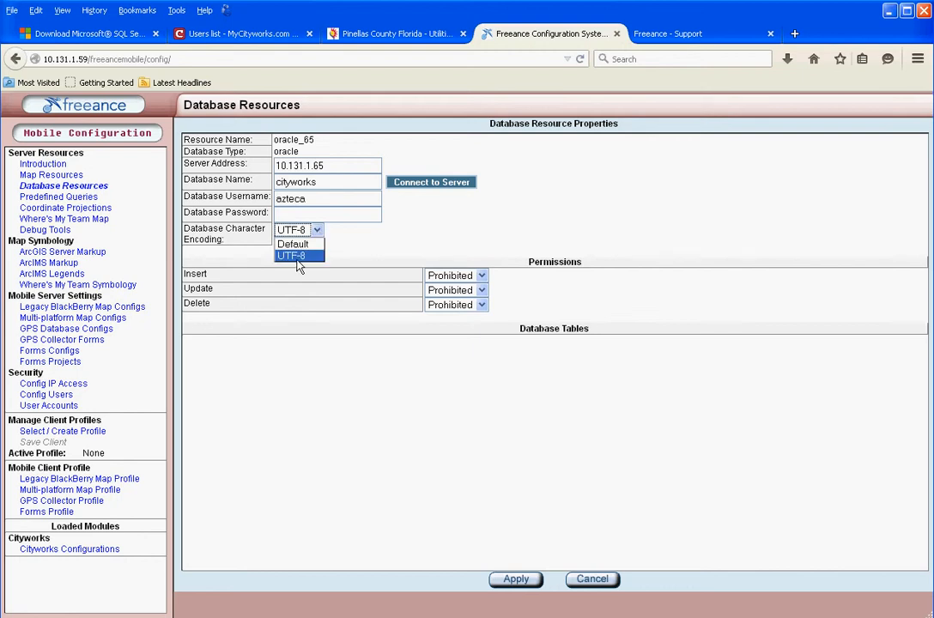
{"action": "left_click", "coordinate": [296, 257]}
{"action": "left_click", "coordinate": [515, 578]}
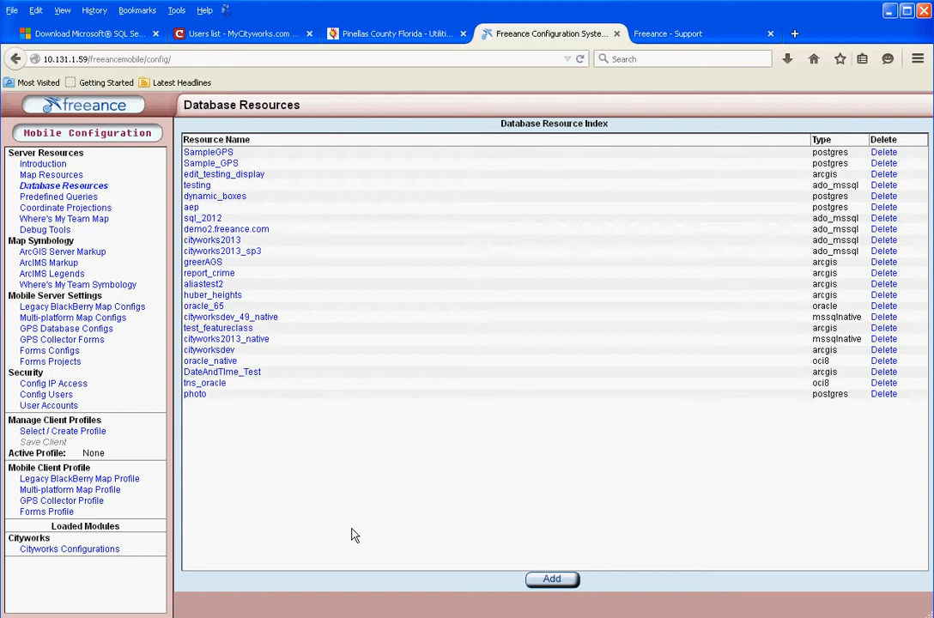
Step: Hide the Observation Instruction and Observation Explanation inspection update fields in the cityworks_prod configuration and apply the change
{"action": "left_click", "coordinate": [107, 549]}
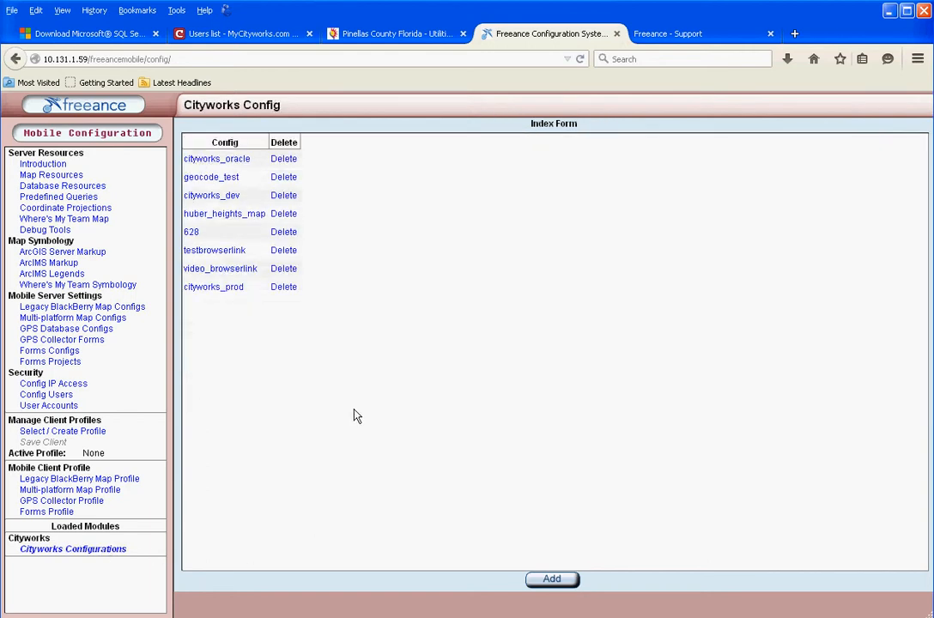
{"action": "left_click", "coordinate": [222, 289]}
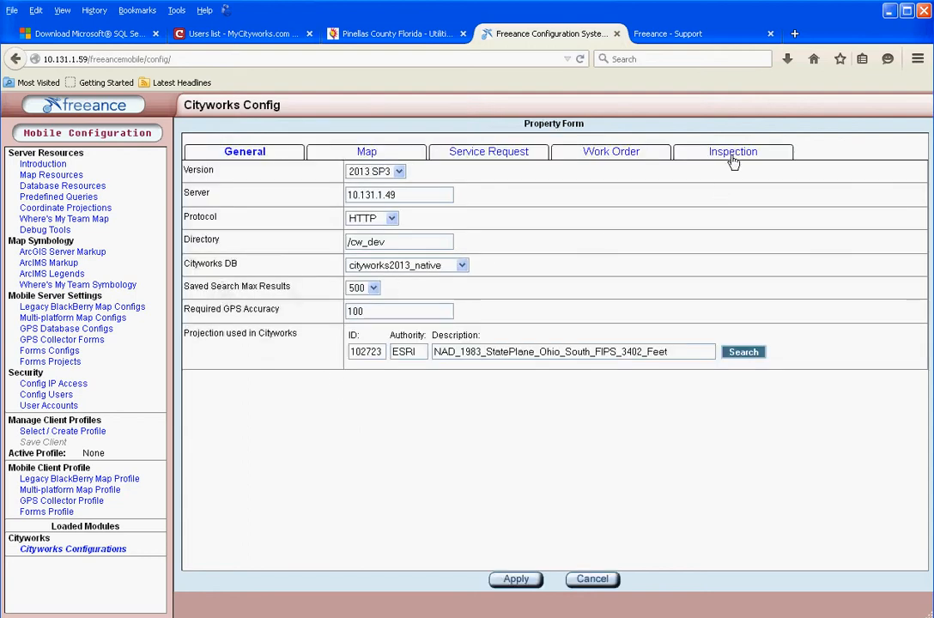
{"action": "left_click", "coordinate": [734, 155]}
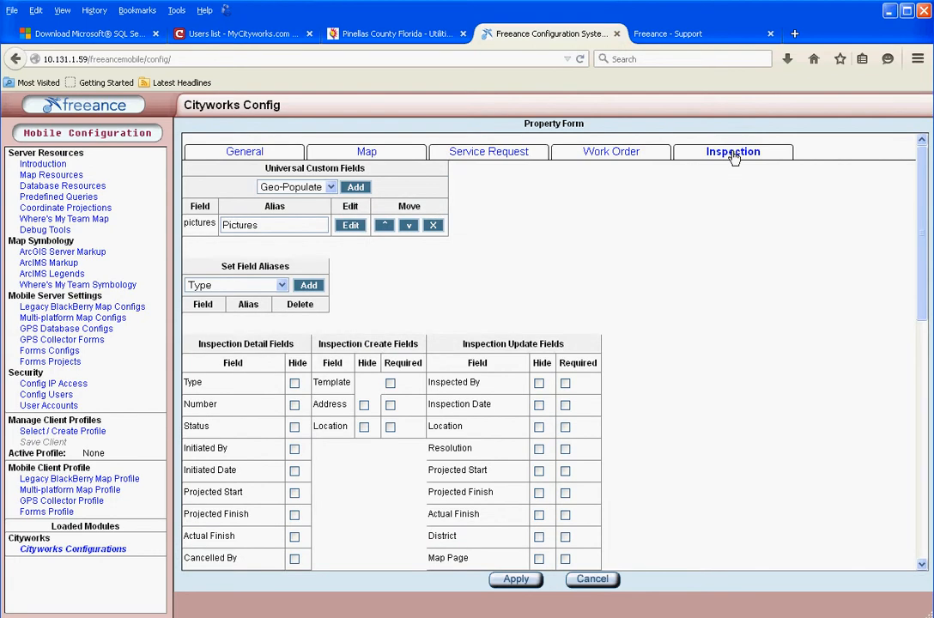
{"action": "left_click_drag", "start_coordinate": [922, 248], "coordinate": [910, 355]}
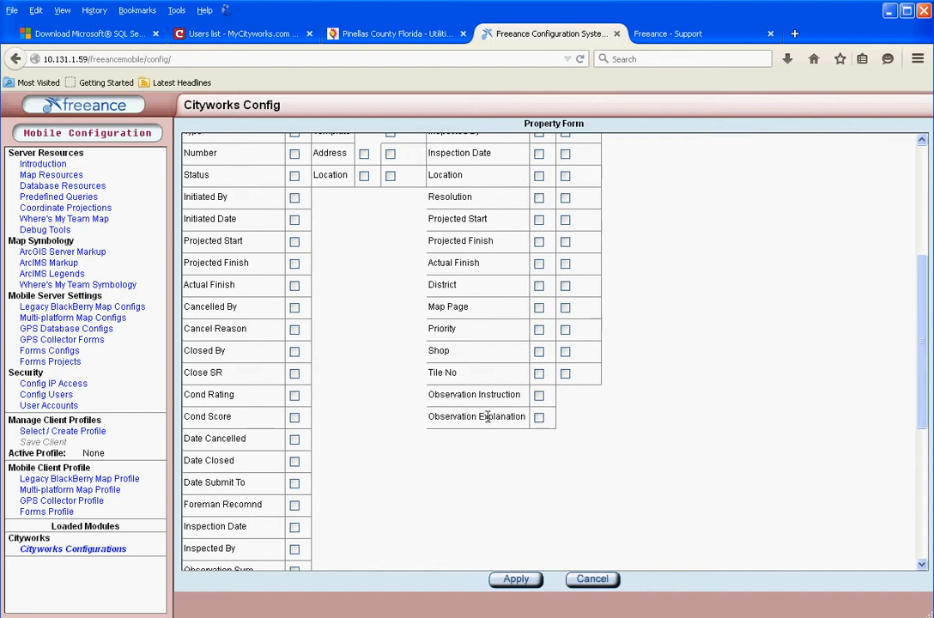
{"action": "scroll", "coordinate": [549, 401], "scroll_direction": "up", "scroll_amount": 1}
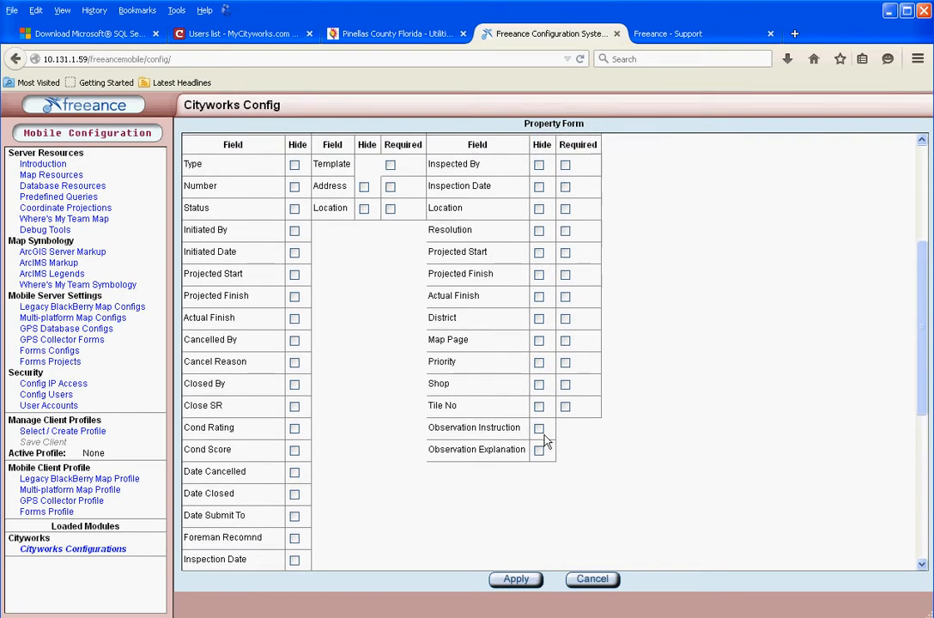
{"action": "left_click", "coordinate": [538, 428]}
{"action": "left_click", "coordinate": [539, 450]}
{"action": "left_click", "coordinate": [516, 581]}
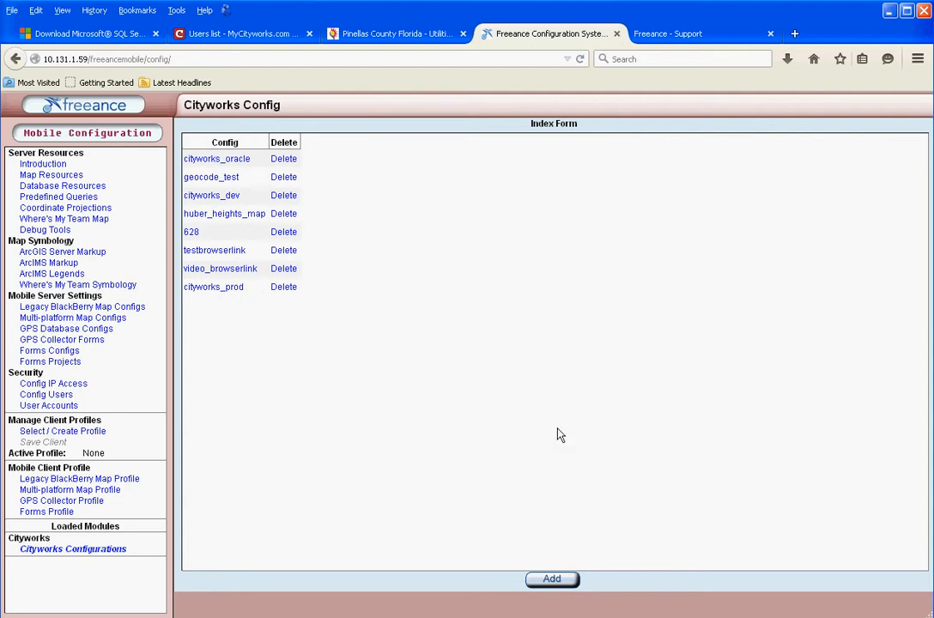
Step: Examine the work order settings of the cityworks_prod configuration, including cost permissions and the detail, create and update field options
{"action": "left_click", "coordinate": [206, 288]}
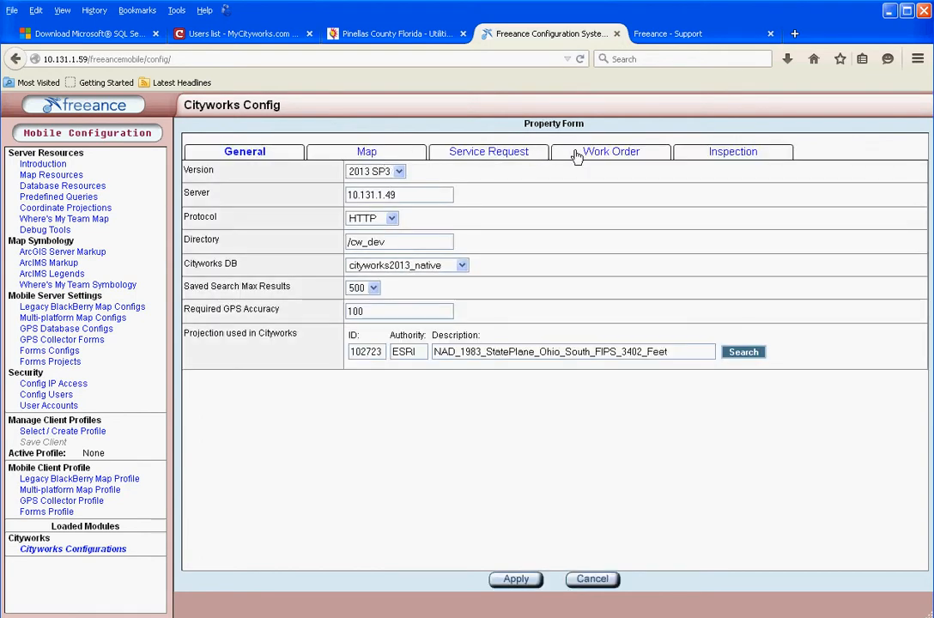
{"action": "left_click", "coordinate": [604, 153]}
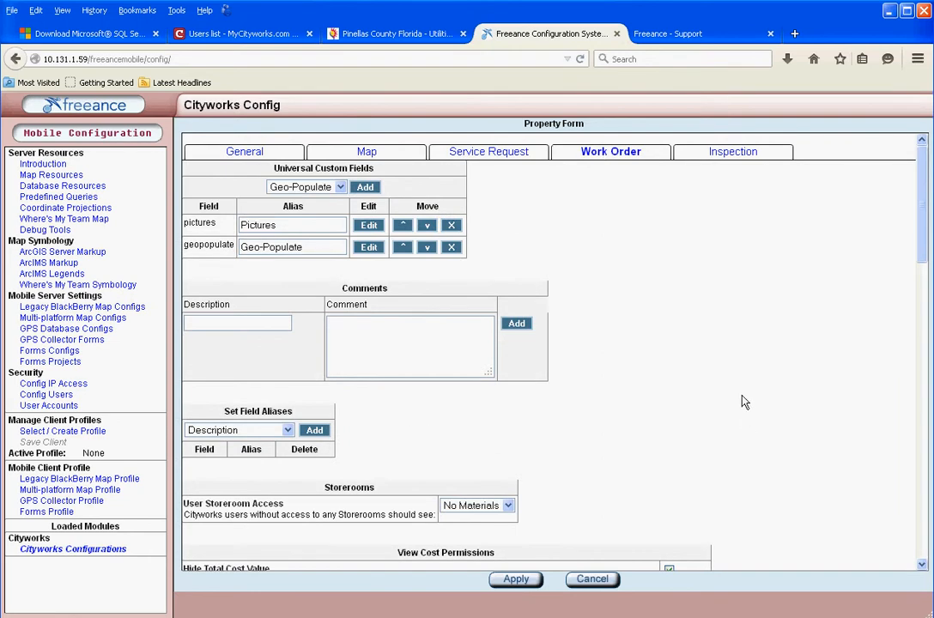
{"action": "scroll", "coordinate": [743, 401], "scroll_direction": "down", "scroll_amount": 6}
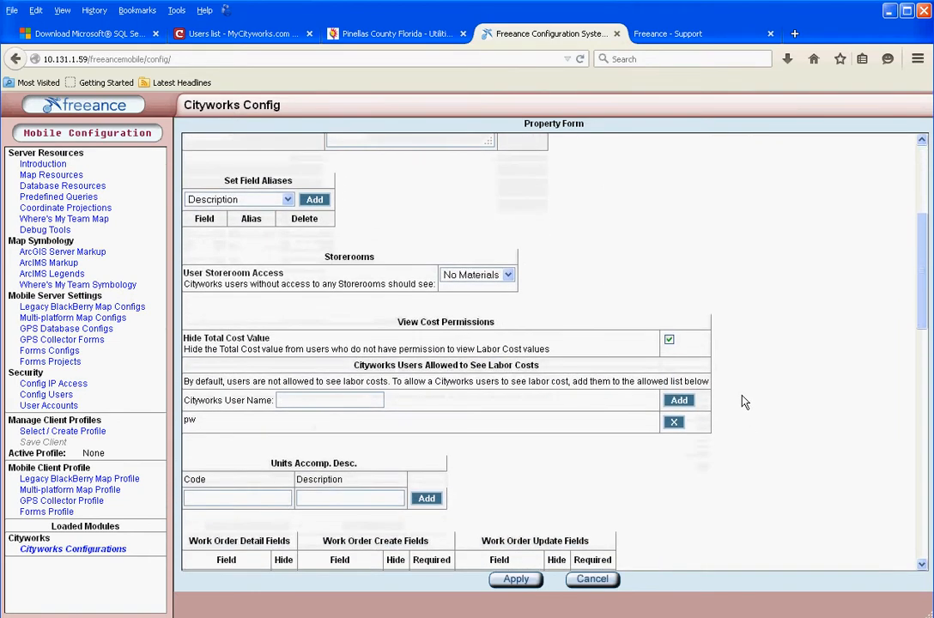
{"action": "scroll", "coordinate": [743, 402], "scroll_direction": "up", "scroll_amount": 5}
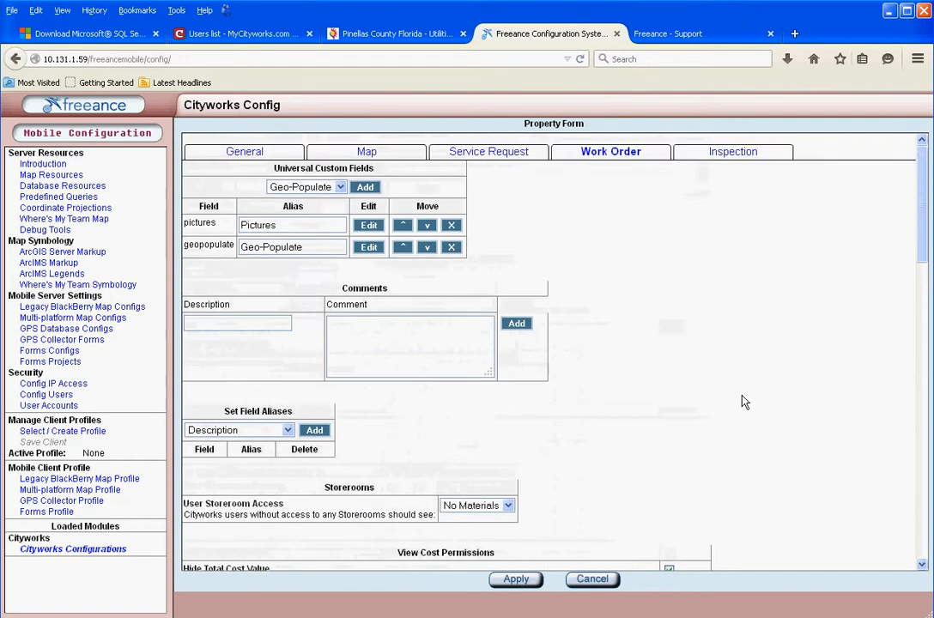
{"action": "scroll", "coordinate": [743, 401], "scroll_direction": "down", "scroll_amount": 2}
{"action": "left_click_drag", "start_coordinate": [919, 240], "coordinate": [919, 402]}
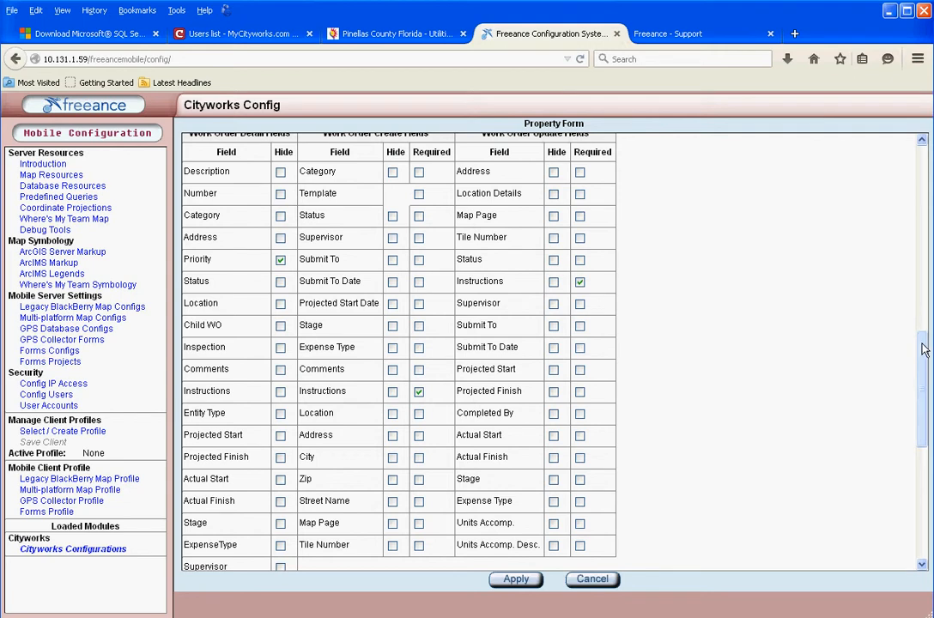
{"action": "scroll", "coordinate": [922, 380], "scroll_direction": "down", "scroll_amount": 2}
{"action": "left_click_drag", "start_coordinate": [923, 380], "coordinate": [922, 408]}
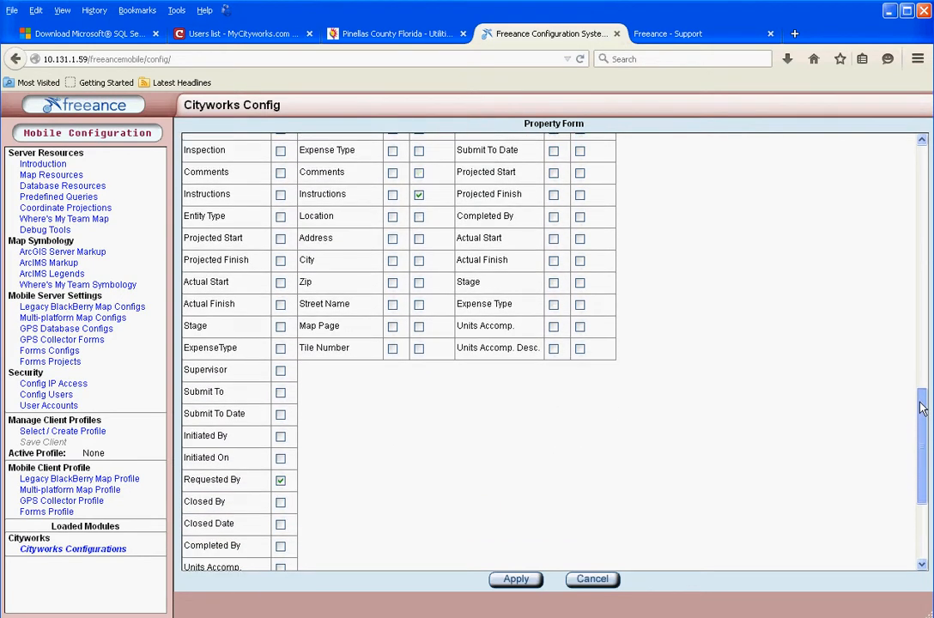
{"action": "left_click_drag", "start_coordinate": [922, 408], "coordinate": [922, 320]}
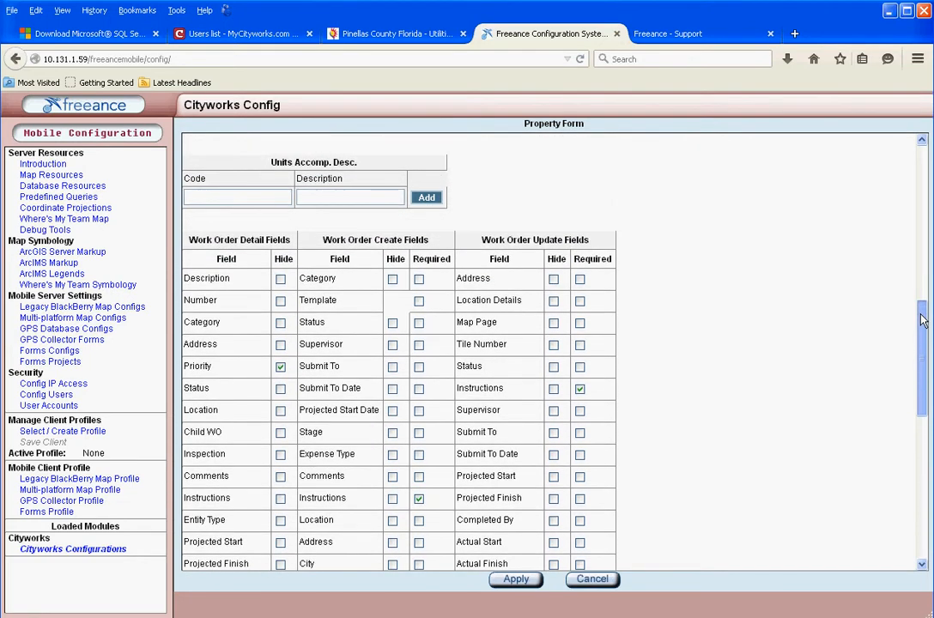
Step: Reselect UTF-8 as the character encoding of the cityworks2013_native database resource, then apply and save the database resources
{"action": "left_click_drag", "start_coordinate": [922, 320], "coordinate": [923, 154]}
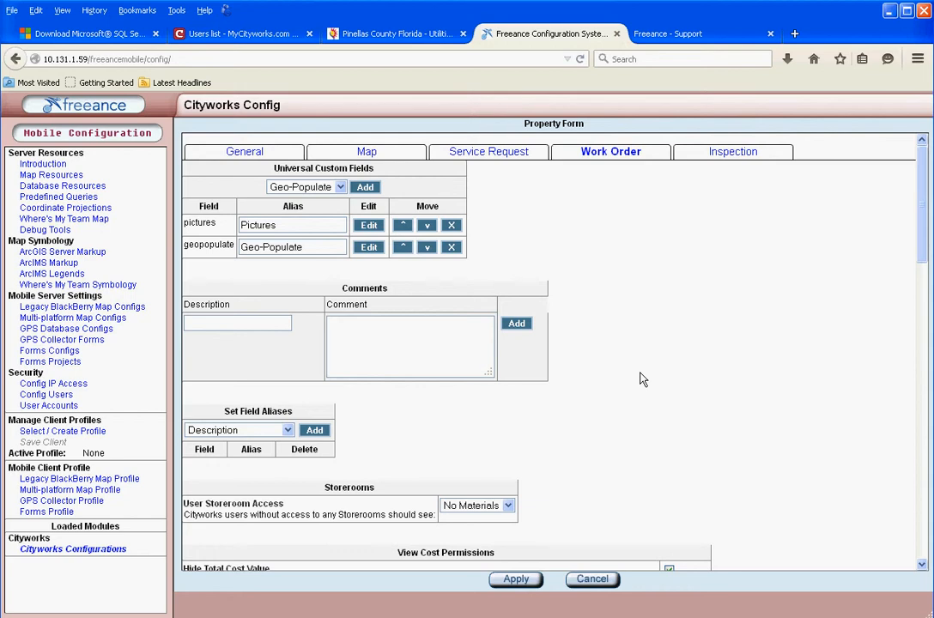
{"action": "left_click", "coordinate": [36, 185]}
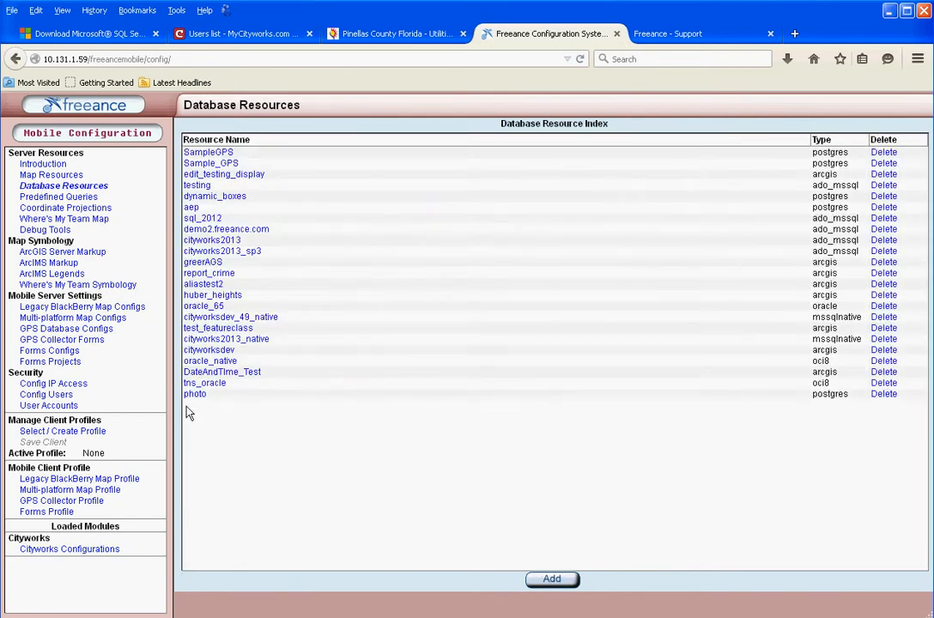
{"action": "left_click", "coordinate": [206, 339]}
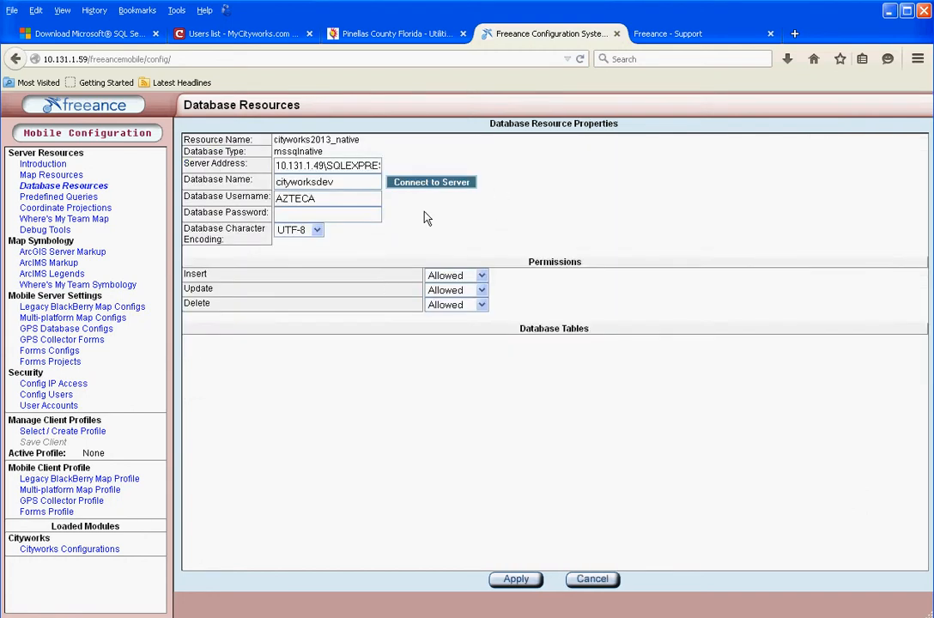
{"action": "left_click", "coordinate": [318, 233]}
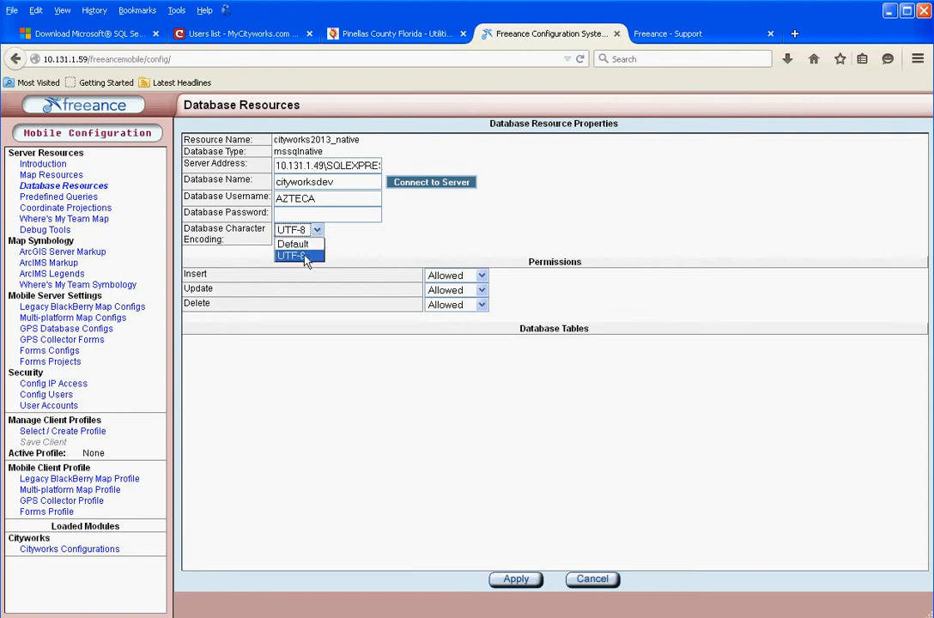
{"action": "left_click", "coordinate": [309, 256]}
{"action": "left_click", "coordinate": [507, 580]}
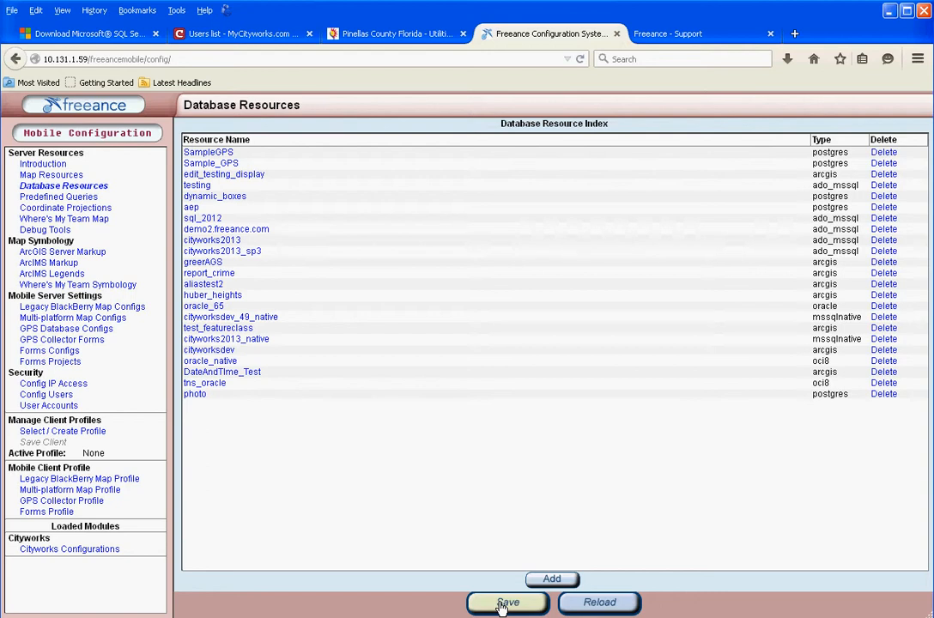
{"action": "left_click", "coordinate": [502, 604]}
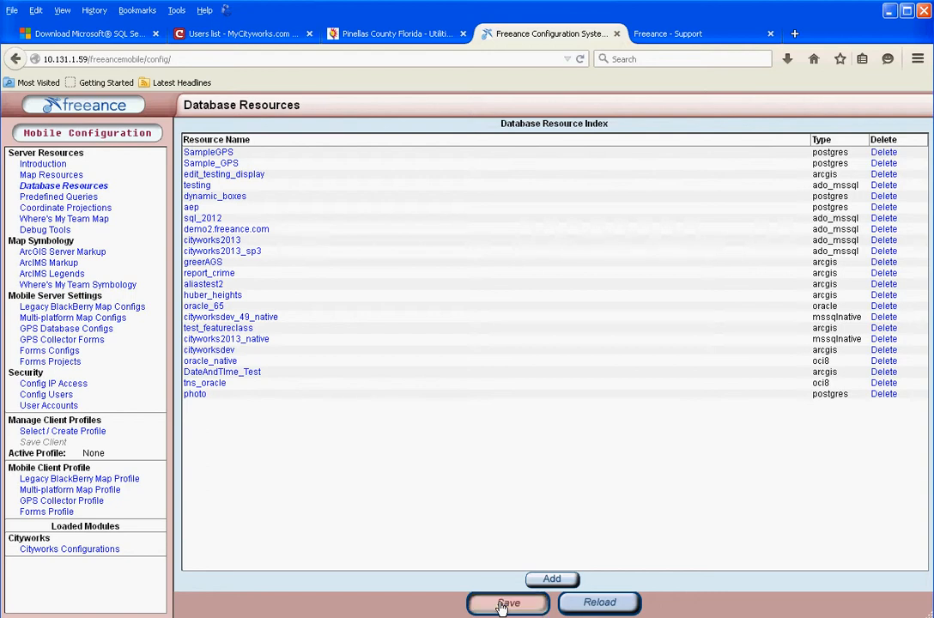